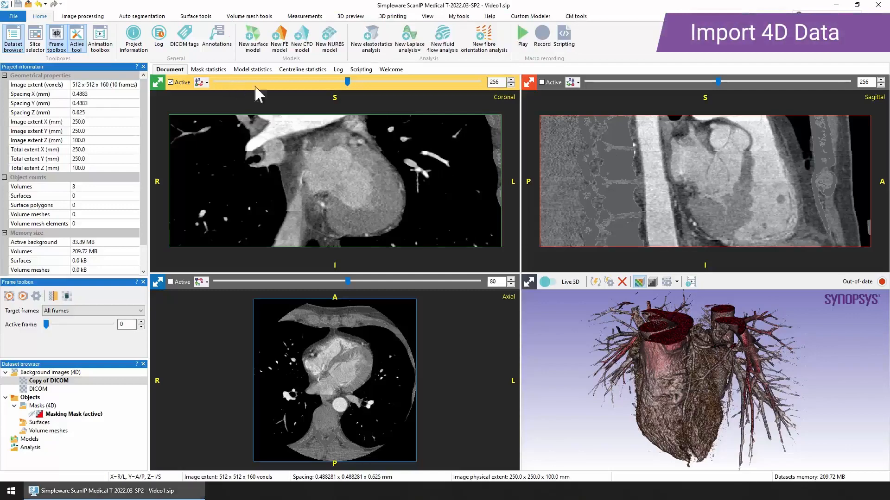
Step: Open the DICOM import for a new project and scan the folder "504-SS Segment 30-75 BPM 0.625mm-73076"
{"action": "left_click", "coordinate": [392, 70]}
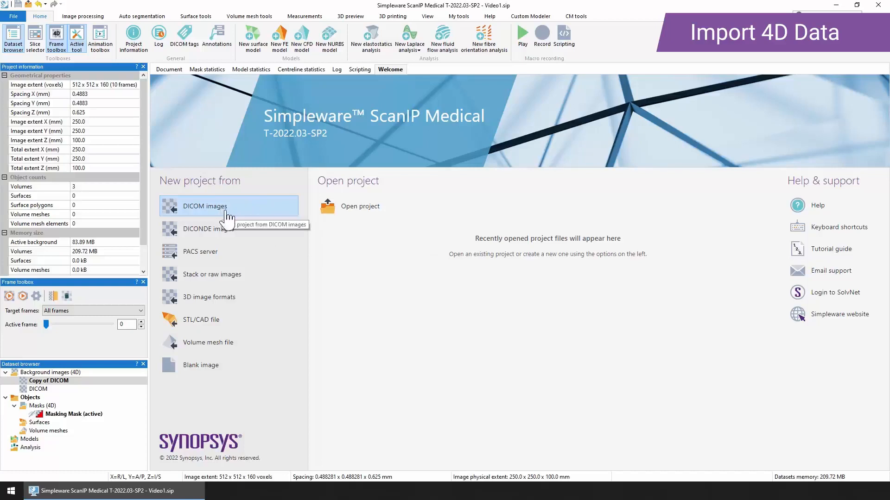
{"action": "left_click", "coordinate": [194, 217]}
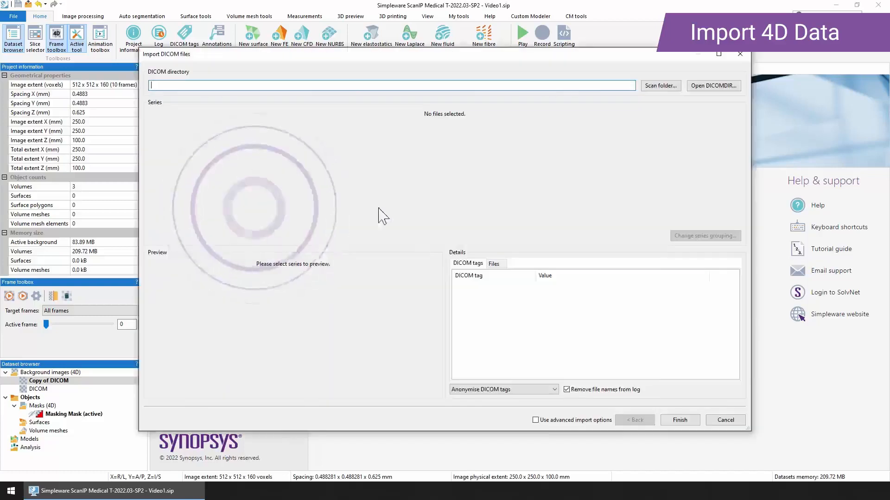
{"action": "left_click", "coordinate": [662, 86]}
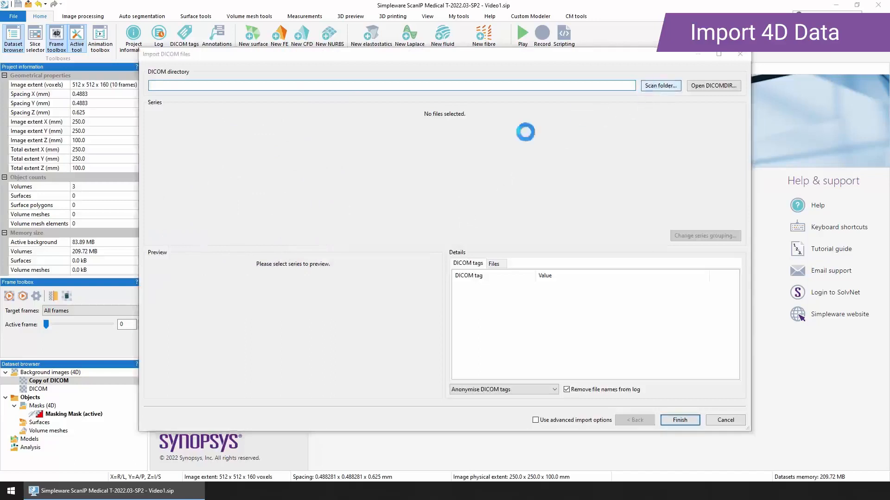
{"action": "left_click", "coordinate": [288, 130]}
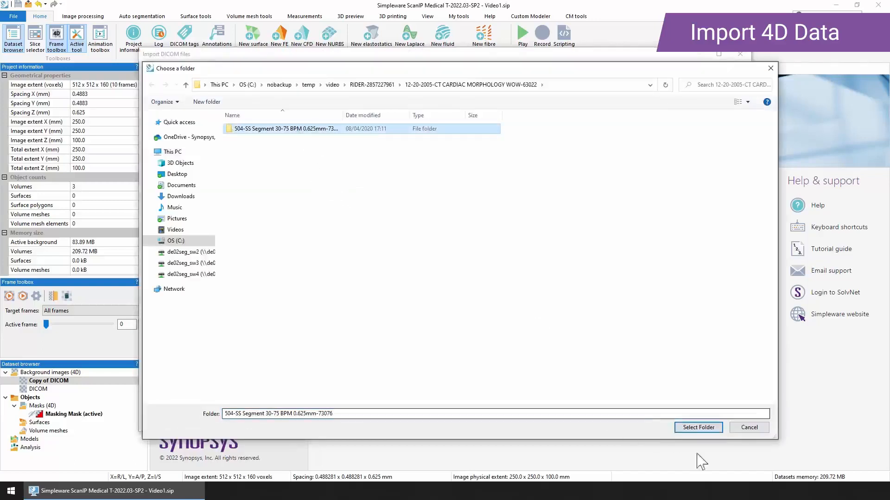
{"action": "left_click", "coordinate": [698, 427]}
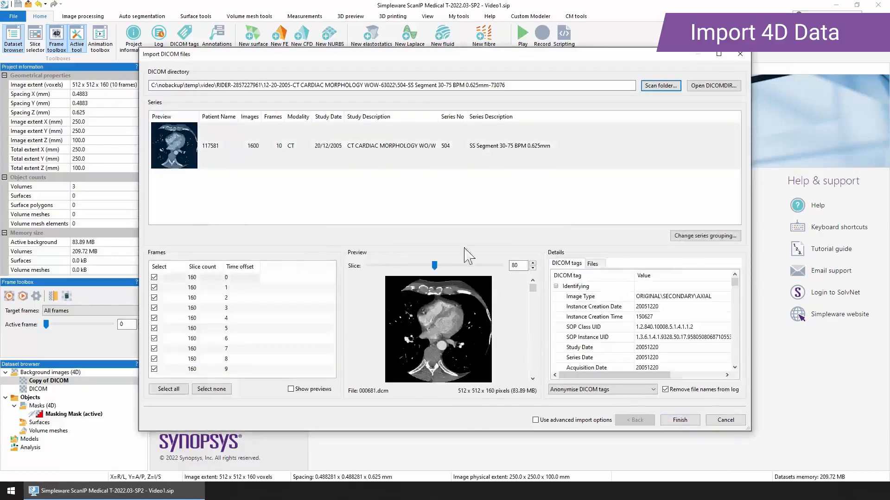
Step: Preview slice 113 of frame 0 and slice 111 of frame 2 in the scanned series, and cancel the import to return to the document
{"action": "left_click", "coordinate": [399, 162]}
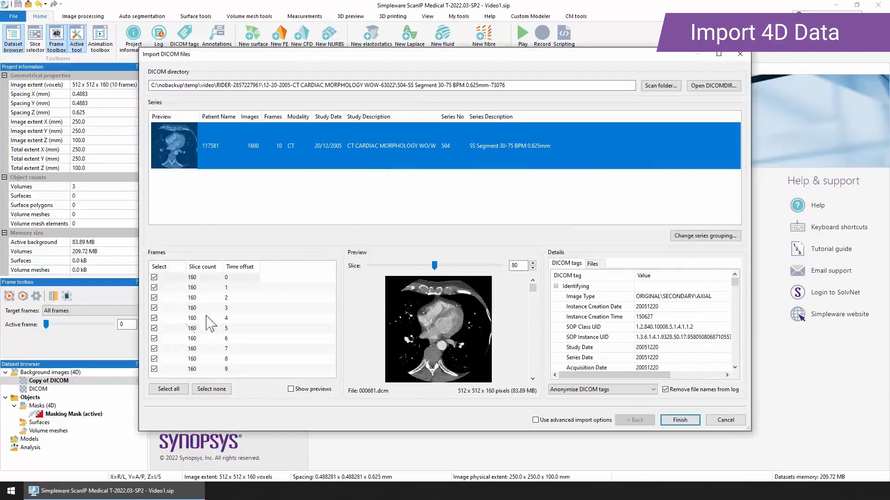
{"action": "left_click", "coordinate": [223, 280]}
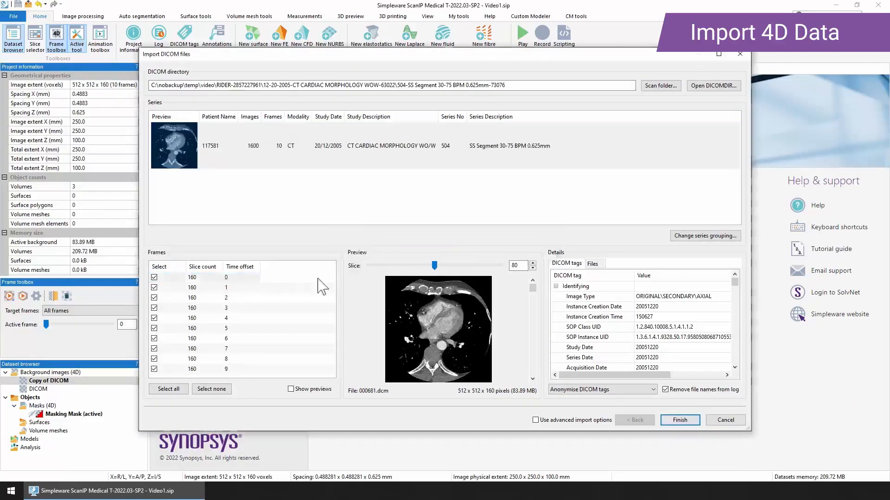
{"action": "left_click_drag", "start_coordinate": [434, 266], "coordinate": [461, 266]}
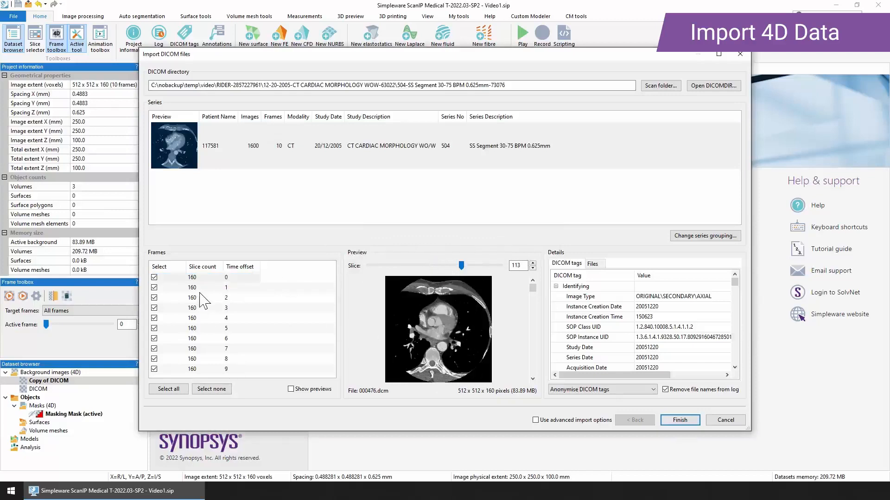
{"action": "left_click", "coordinate": [224, 299]}
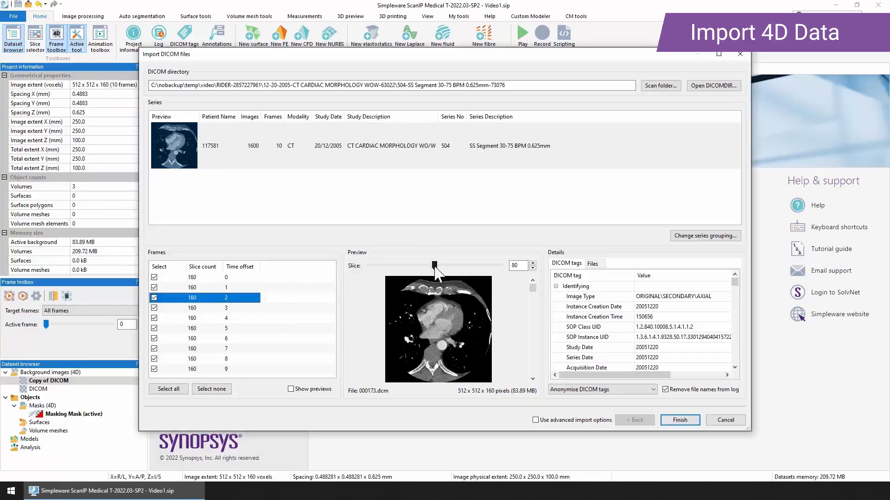
{"action": "left_click_drag", "start_coordinate": [434, 265], "coordinate": [460, 266]}
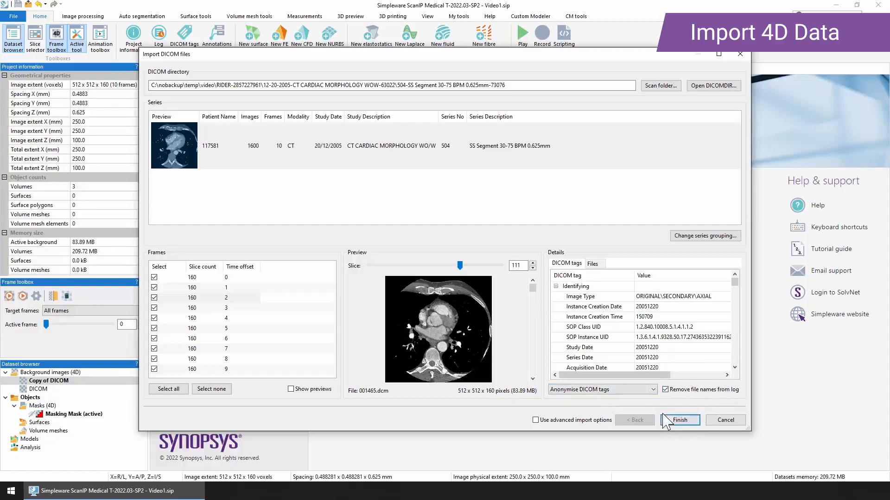
{"action": "left_click", "coordinate": [743, 421]}
{"action": "left_click", "coordinate": [172, 69]}
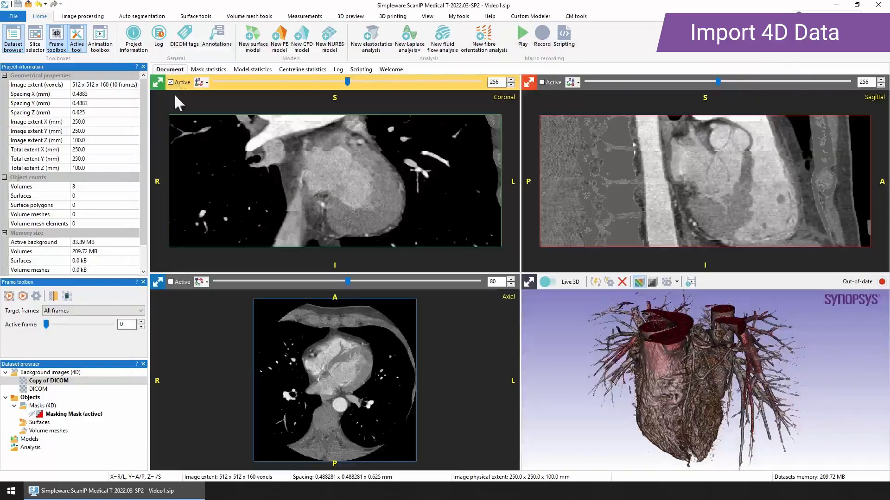
Step: Make the DICOM background image active and scrub through its frames, ending on frame 0
{"action": "left_click", "coordinate": [38, 388]}
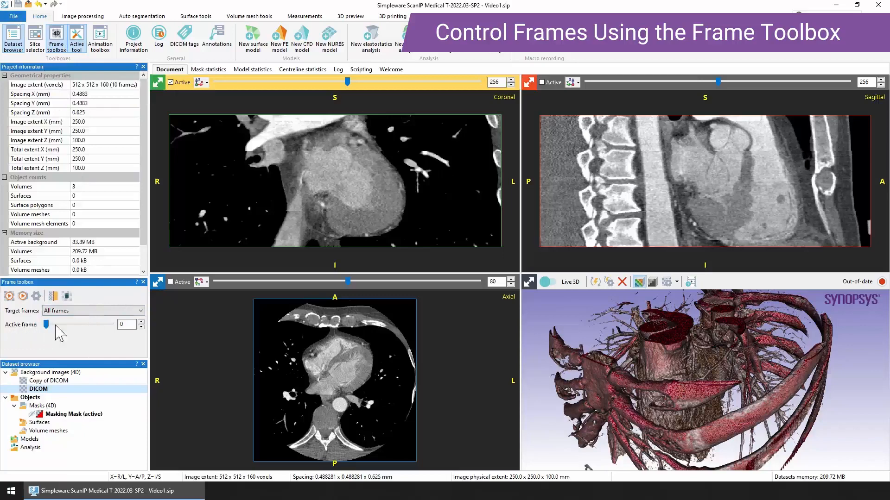
{"action": "mouse_move", "coordinate": [46, 324]}
{"action": "left_mouse_down"}
{"action": "mouse_move", "coordinate": [106, 324]}
{"action": "mouse_move", "coordinate": [41, 325]}
{"action": "left_mouse_up"}
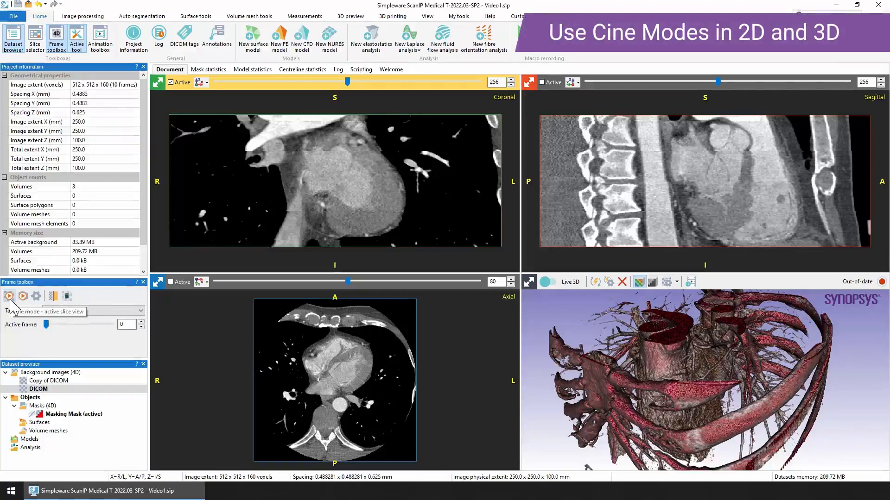
Step: Check the frame toolbox's time between frames setting and close it without changes
{"action": "left_click", "coordinate": [37, 296]}
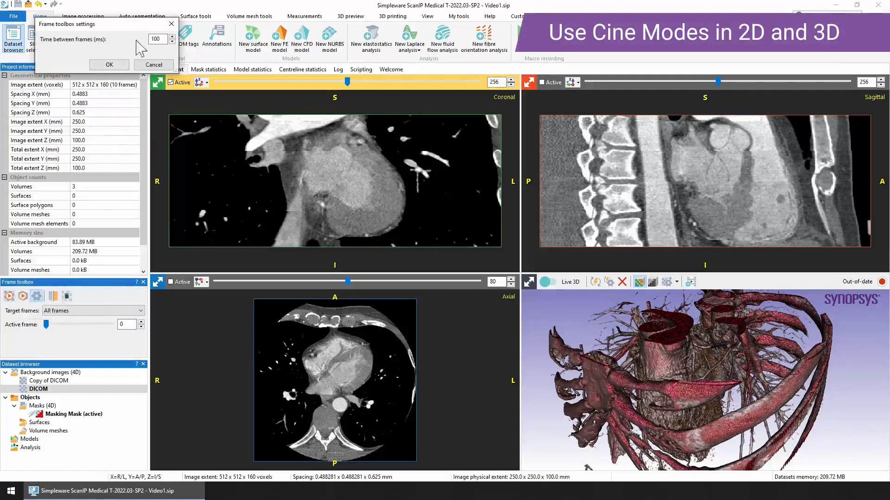
{"action": "left_click", "coordinate": [171, 23]}
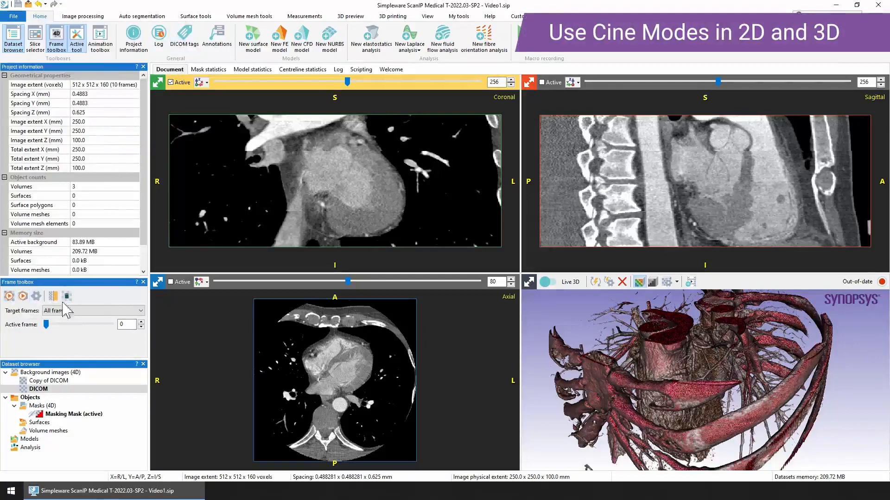
Step: Play the active slice cine mode on the sagittal view, shift it to slice 242, and stop the playback
{"action": "left_click", "coordinate": [553, 83]}
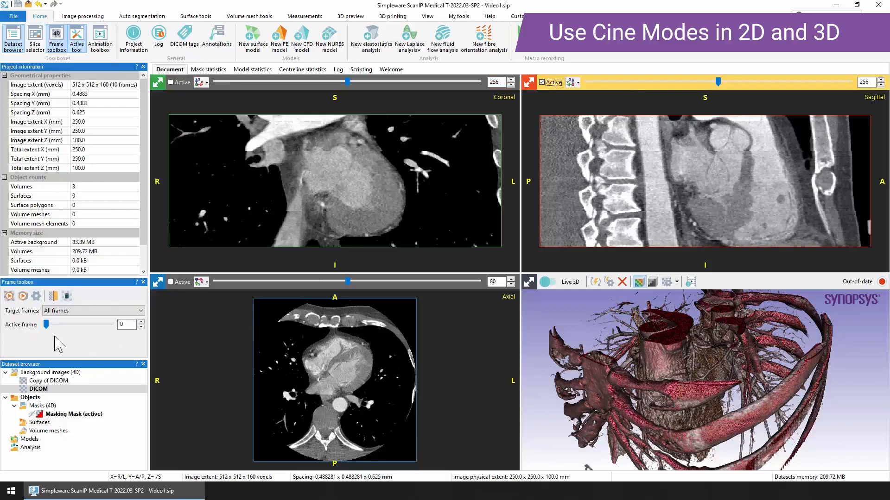
{"action": "left_click", "coordinate": [10, 296]}
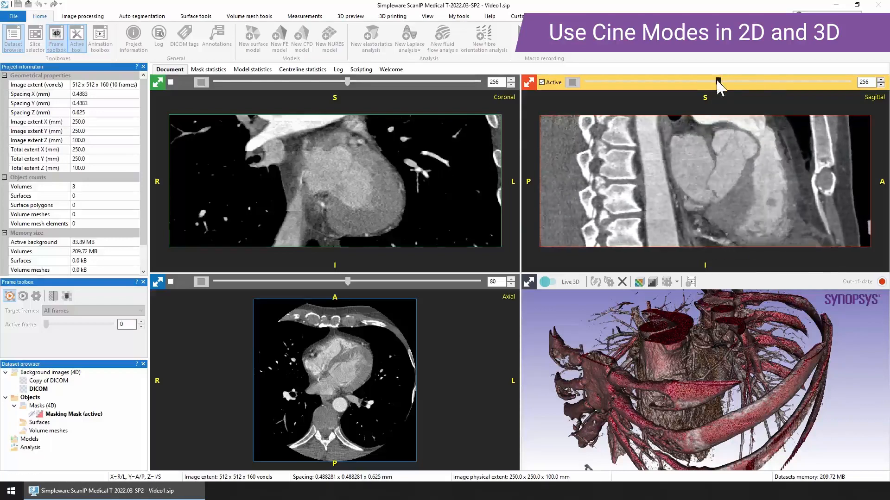
{"action": "mouse_move", "coordinate": [719, 83]}
{"action": "left_mouse_down"}
{"action": "mouse_move", "coordinate": [748, 82]}
{"action": "mouse_move", "coordinate": [711, 82]}
{"action": "left_mouse_up"}
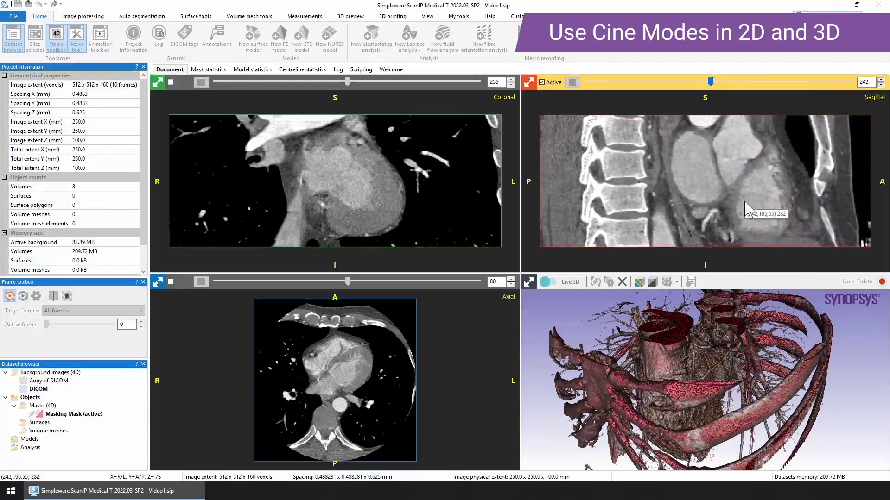
{"action": "left_click", "coordinate": [9, 297]}
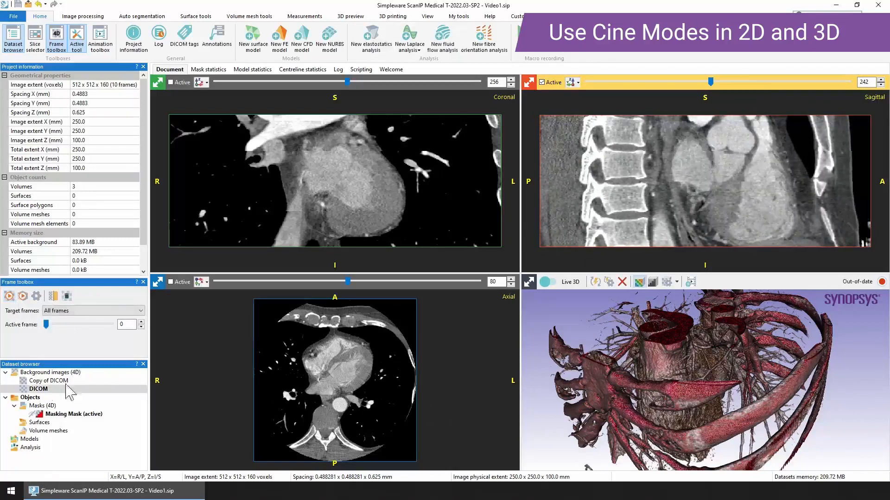
Step: Activate the Copy of DICOM background and play its 3D cine mode while inspecting the heart from several angles
{"action": "double_click", "coordinate": [38, 381]}
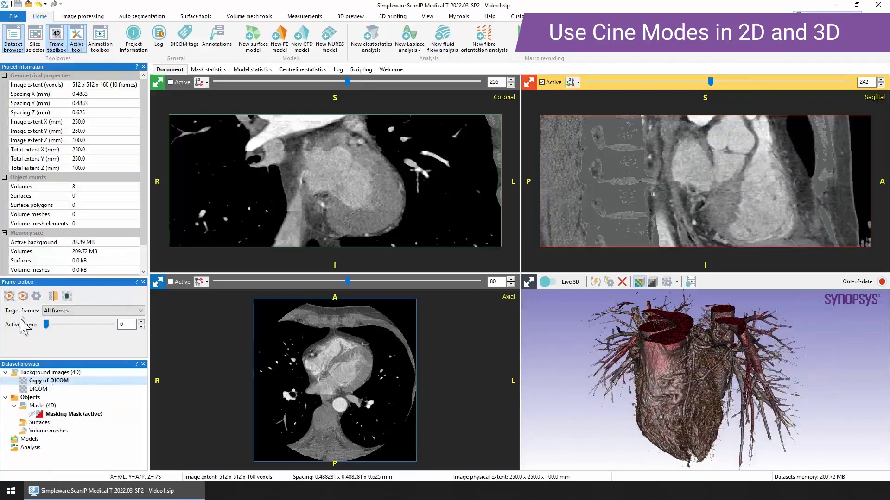
{"action": "left_click", "coordinate": [23, 296]}
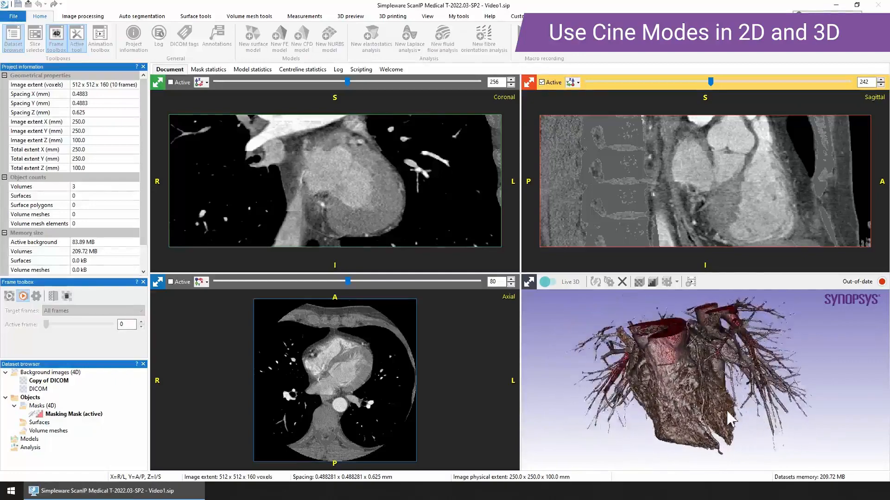
{"action": "left_click_drag", "start_coordinate": [806, 400], "coordinate": [717, 397]}
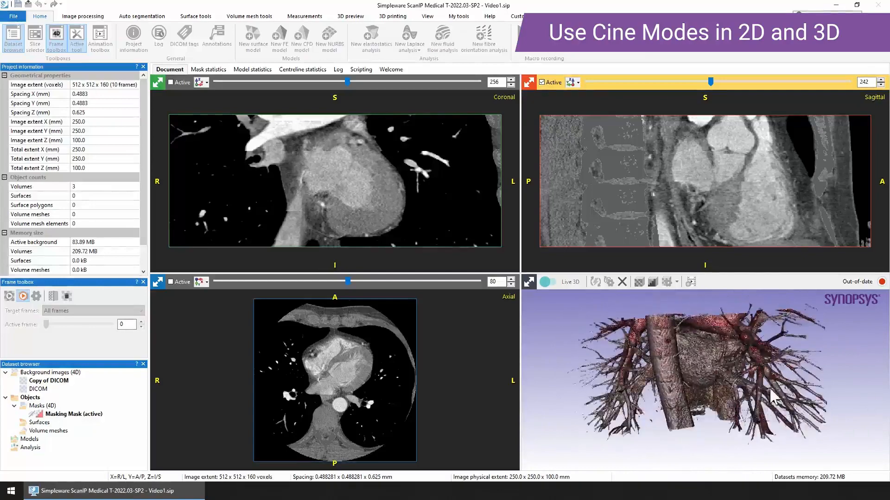
{"action": "left_click_drag", "start_coordinate": [839, 411], "coordinate": [823, 410]}
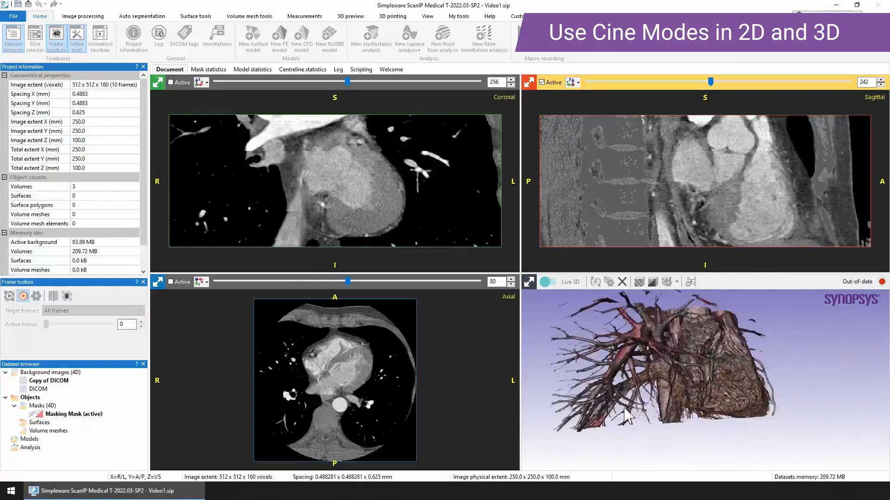
{"action": "left_click_drag", "start_coordinate": [624, 408], "coordinate": [684, 403]}
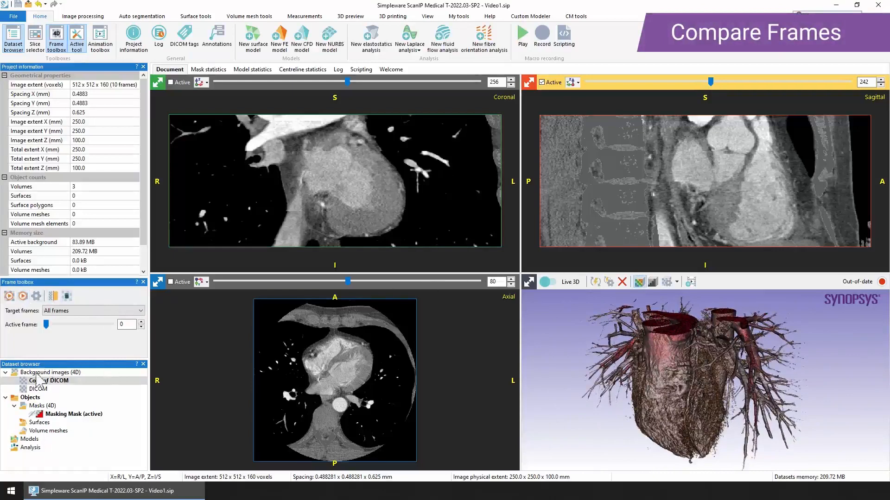
Step: Make the DICOM background image active again and set the sagittal view to slice 256
{"action": "left_click", "coordinate": [39, 390]}
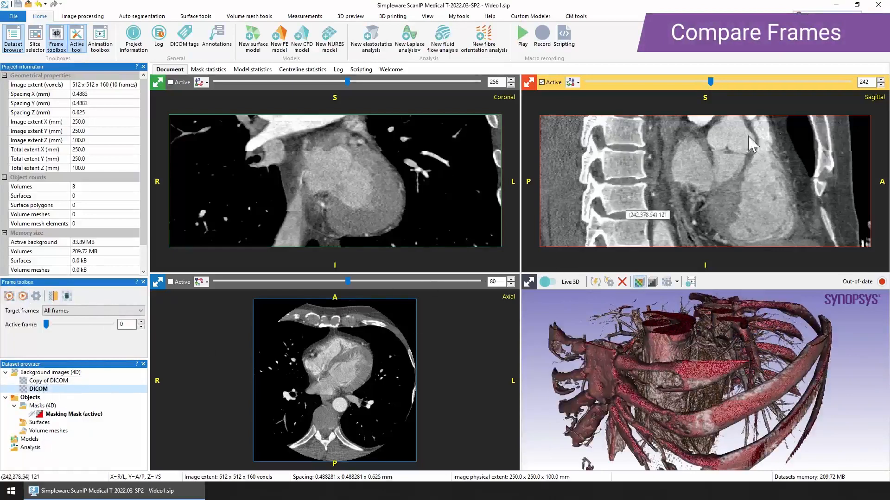
{"action": "double_click", "coordinate": [870, 82]}
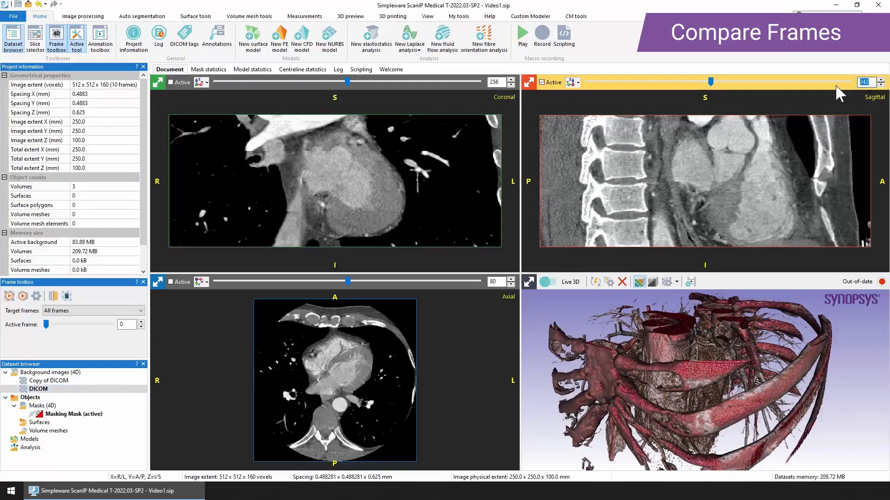
{"action": "type", "text": "256"}
{"action": "key", "text": "Return"}
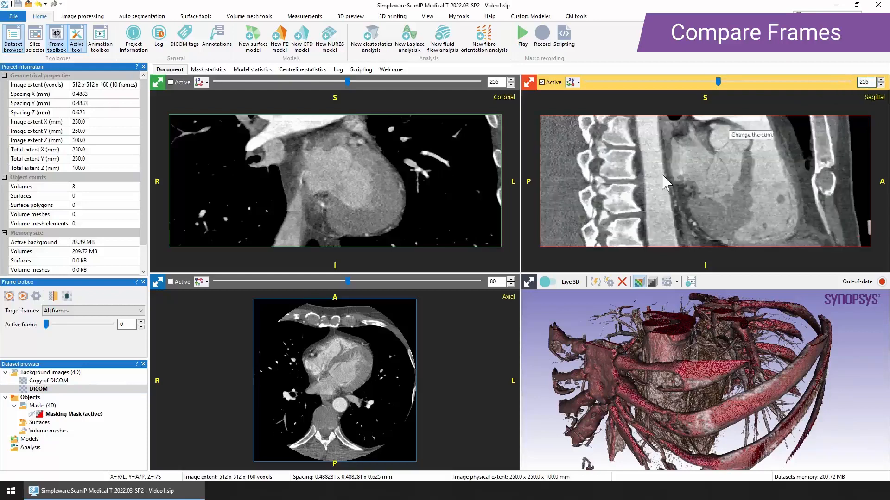
Step: Maximise the sagittal view and compare frames side by side, with left frame 4, slice 266 and the right frame advanced from 0
{"action": "left_click", "coordinate": [528, 82]}
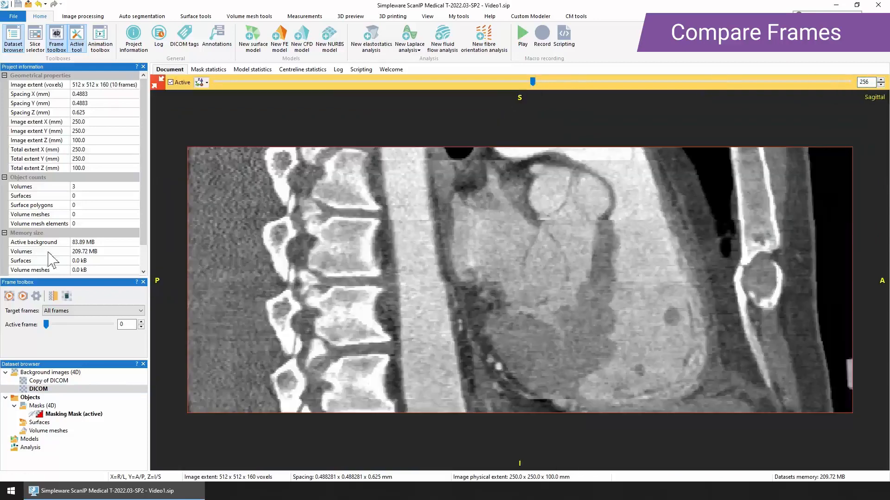
{"action": "left_click", "coordinate": [53, 296]}
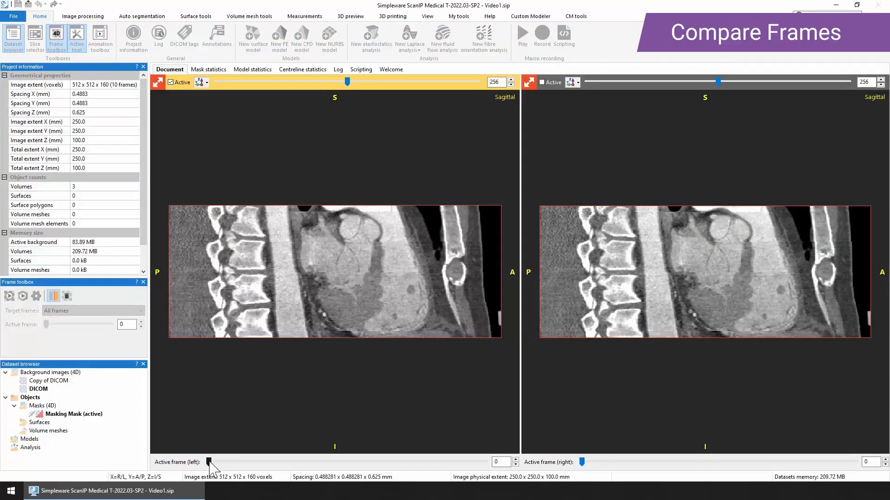
{"action": "left_click_drag", "start_coordinate": [209, 462], "coordinate": [320, 467]}
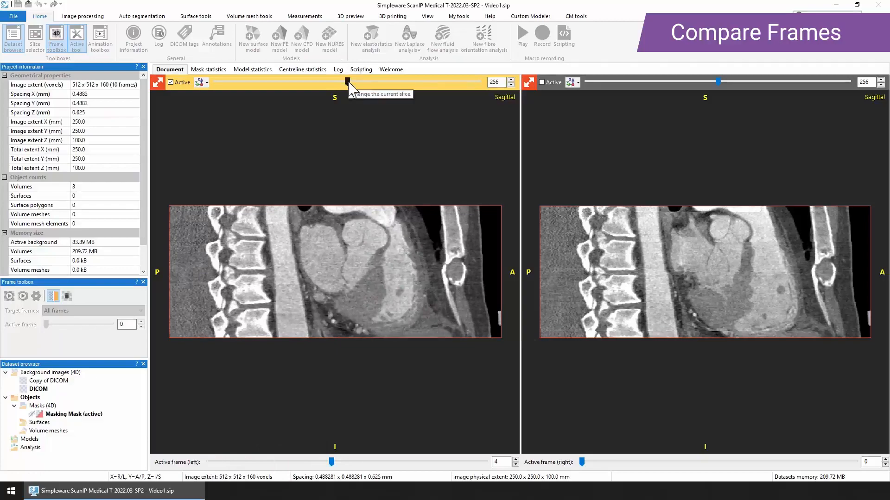
{"action": "mouse_move", "coordinate": [347, 82]}
{"action": "left_mouse_down"}
{"action": "mouse_move", "coordinate": [298, 85]}
{"action": "mouse_move", "coordinate": [353, 84]}
{"action": "left_mouse_up"}
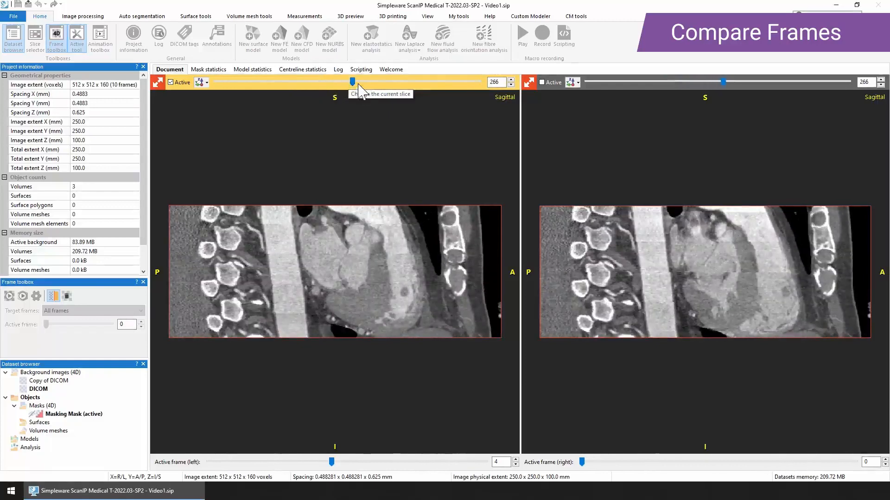
{"action": "left_click_drag", "start_coordinate": [583, 462], "coordinate": [612, 462]}
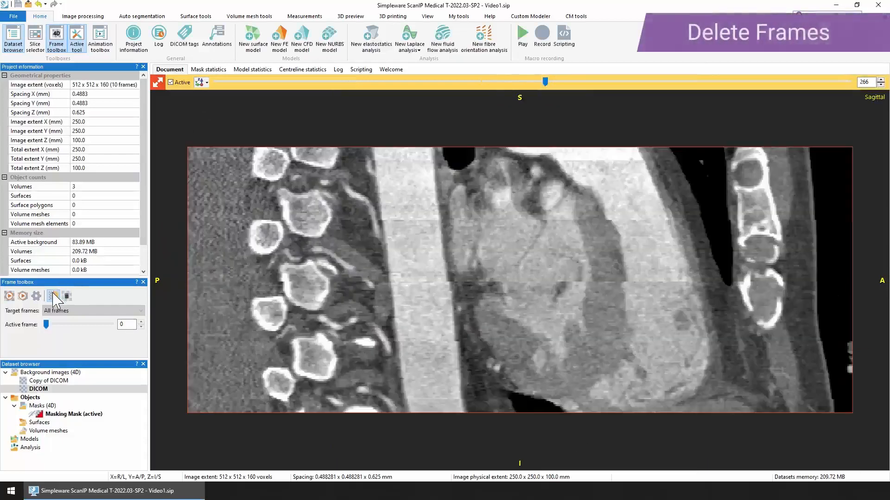
Step: View the list of frames available for deletion, close it without deleting any, and restore the four-view layout
{"action": "left_click", "coordinate": [69, 297]}
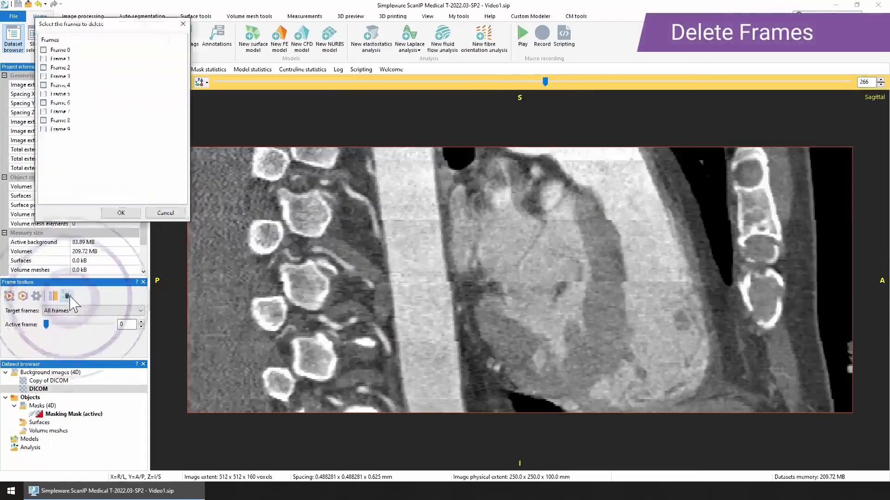
{"action": "left_click", "coordinate": [183, 24]}
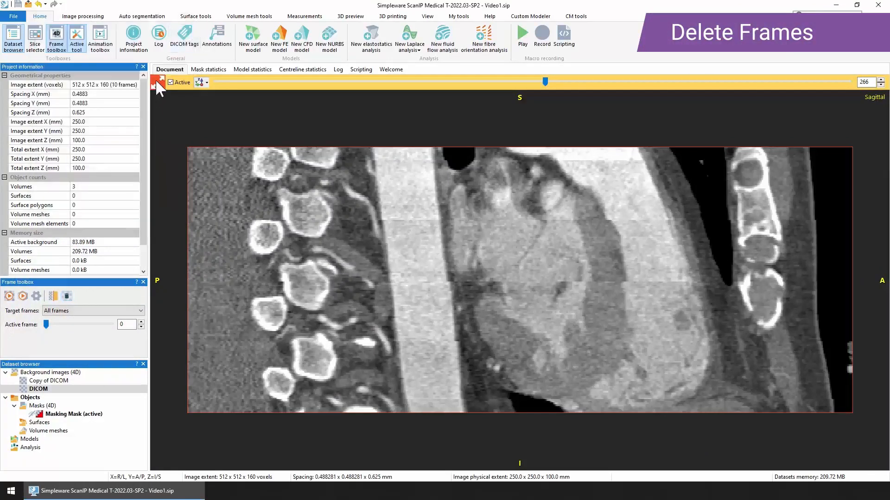
{"action": "left_click", "coordinate": [155, 81]}
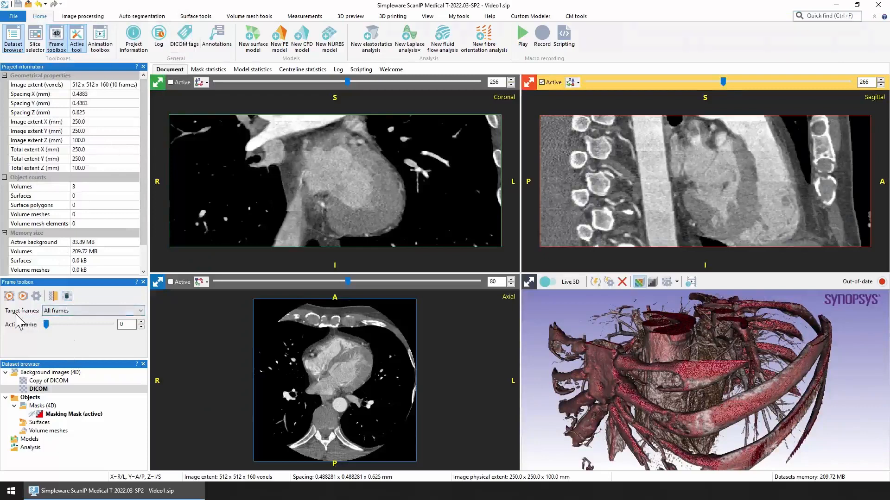
Step: Switch the target frames for image processing to Active frame and back to All frames
{"action": "left_click", "coordinate": [81, 310]}
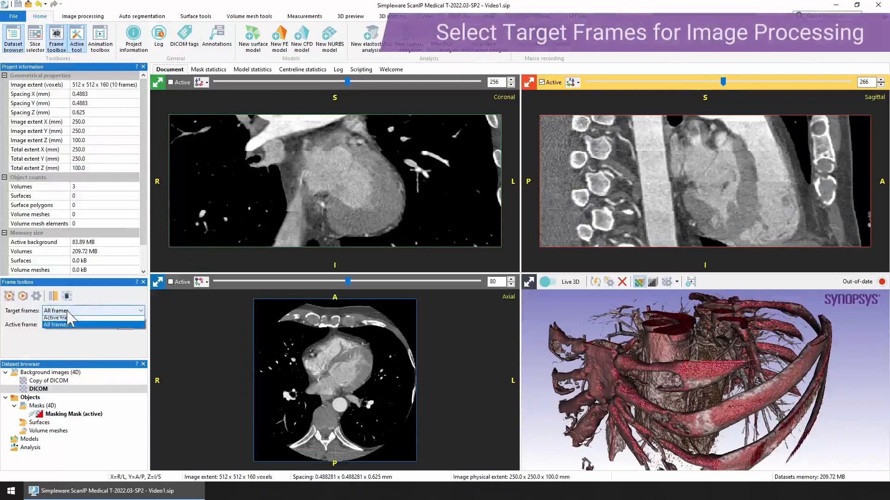
{"action": "left_click", "coordinate": [107, 319]}
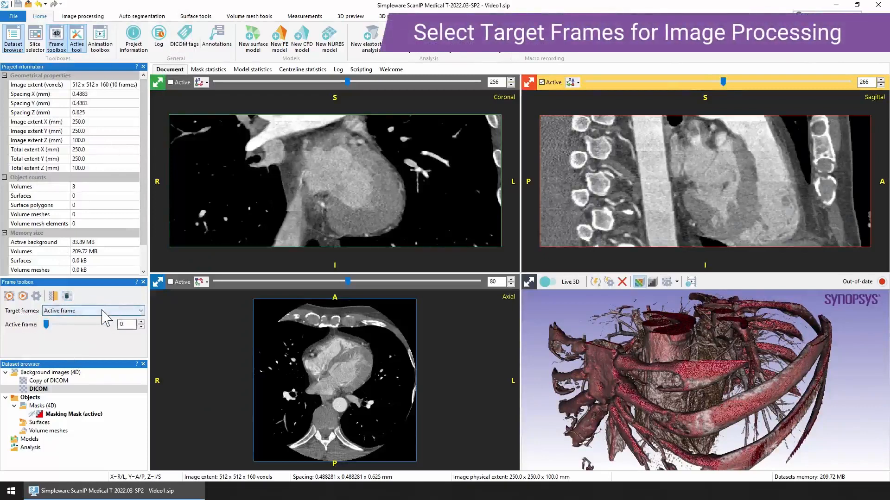
{"action": "left_click", "coordinate": [104, 311]}
{"action": "left_click", "coordinate": [103, 326]}
Step: Try both target frame options, Active frame and All frames, with the Threshold tool open, and view the Background flood fill settings
{"action": "left_click", "coordinate": [95, 17]}
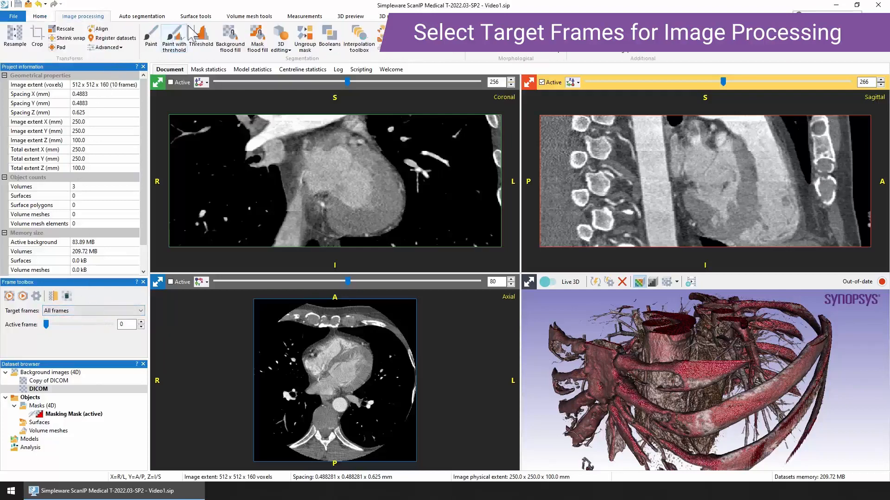
{"action": "left_click", "coordinate": [200, 36]}
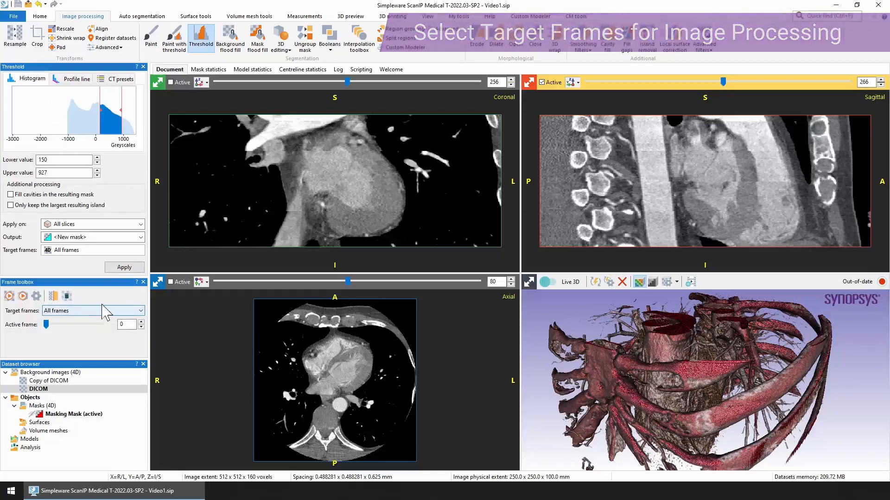
{"action": "left_click", "coordinate": [81, 311]}
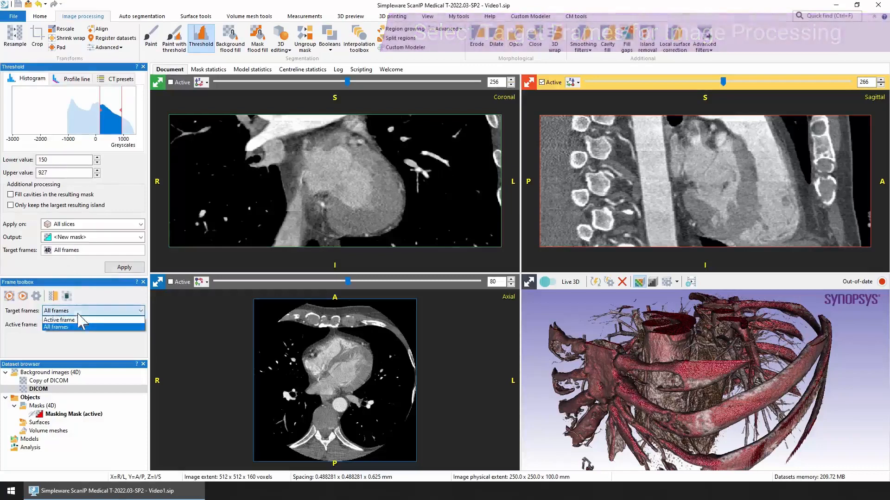
{"action": "left_click", "coordinate": [79, 320]}
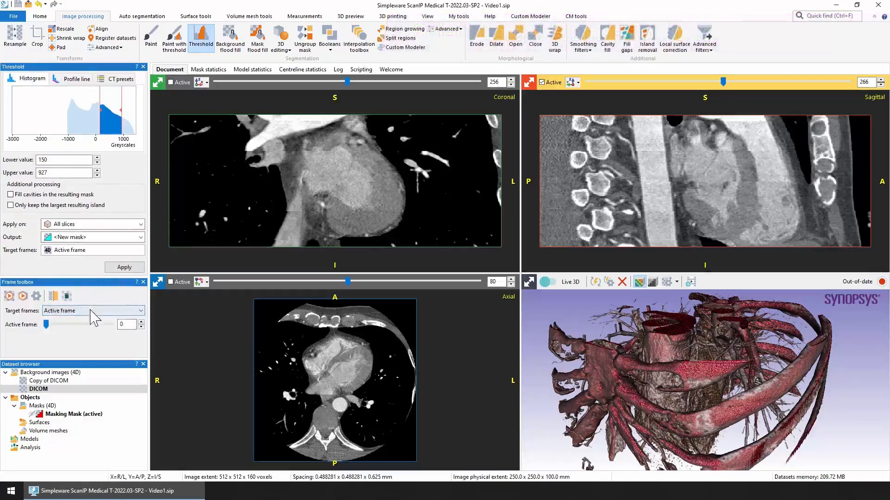
{"action": "left_click", "coordinate": [91, 311]}
{"action": "left_click", "coordinate": [93, 327]}
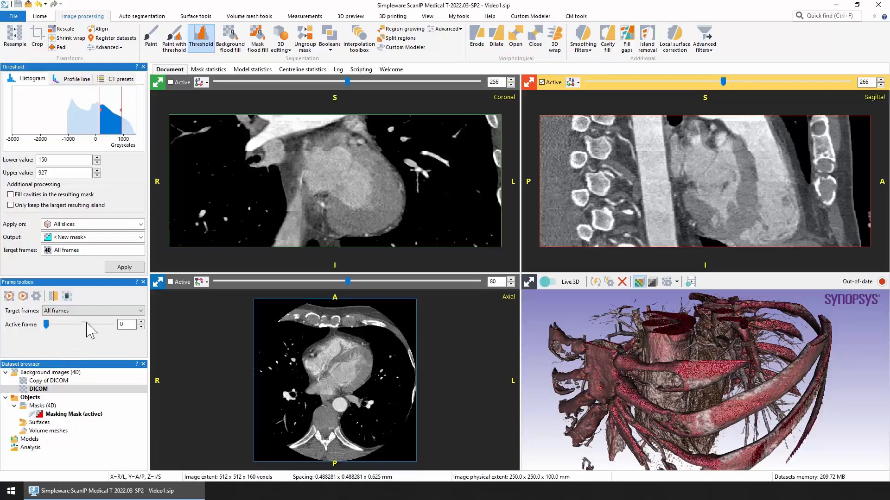
{"action": "left_click", "coordinate": [230, 41]}
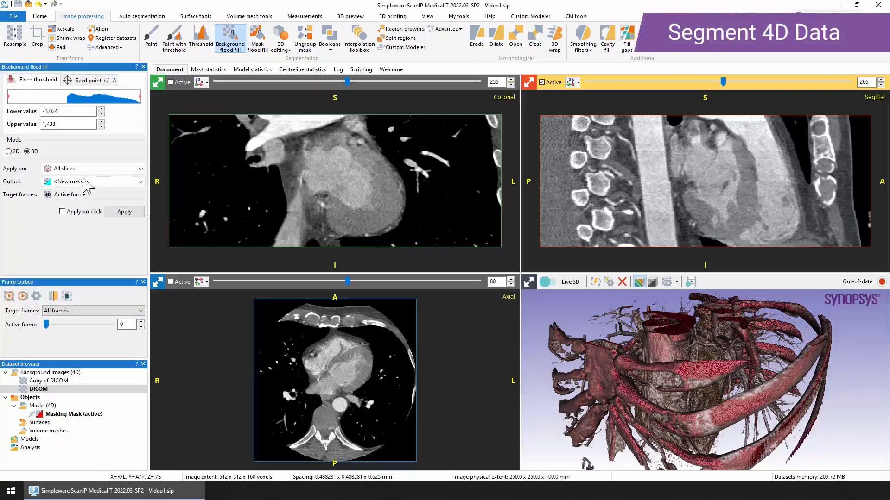
Step: Run the Heart CT auto segmentation on the DICOM background for all frames, with automatic heart region and landmark creation, and dismiss the summary
{"action": "left_click", "coordinate": [152, 16]}
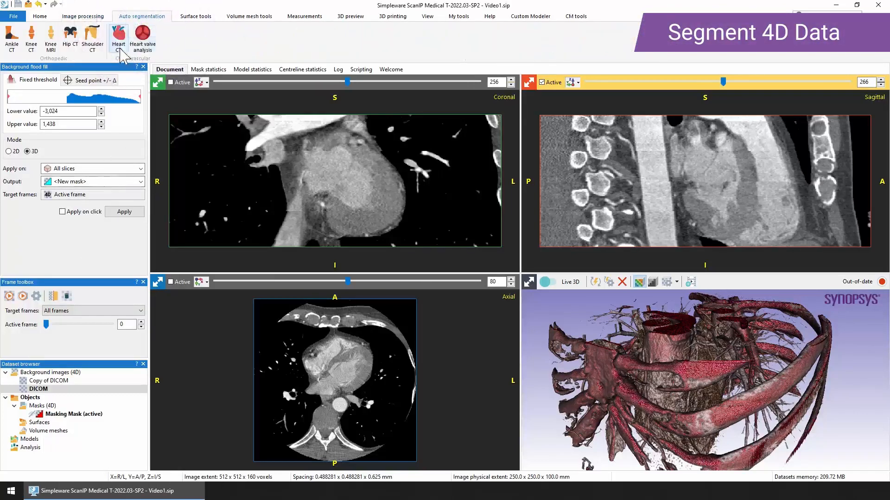
{"action": "left_click", "coordinate": [119, 37]}
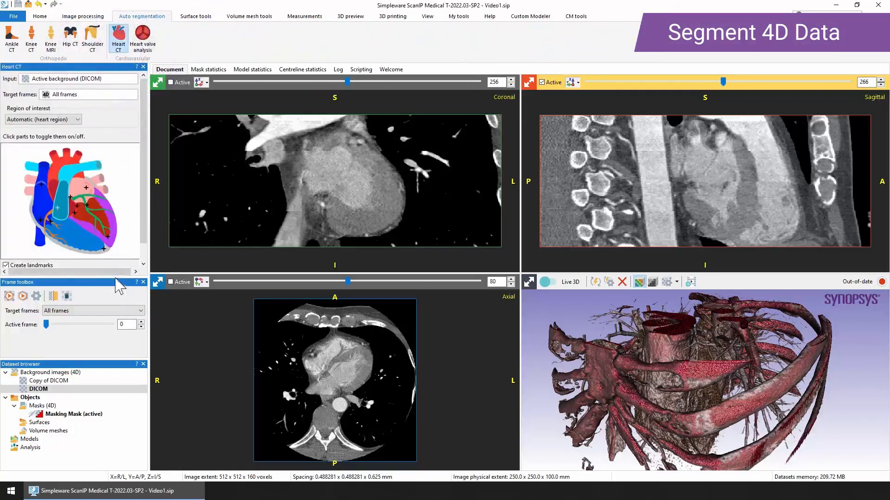
{"action": "left_click_drag", "start_coordinate": [115, 278], "coordinate": [115, 296]}
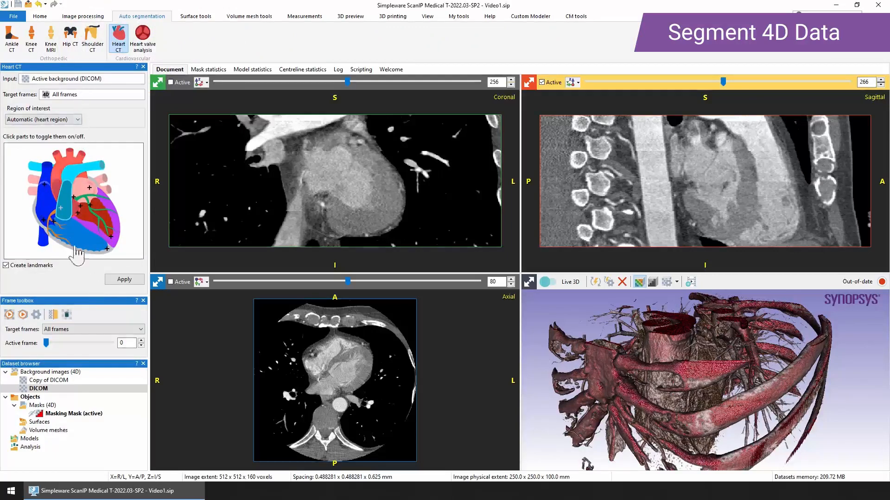
{"action": "left_click", "coordinate": [124, 279]}
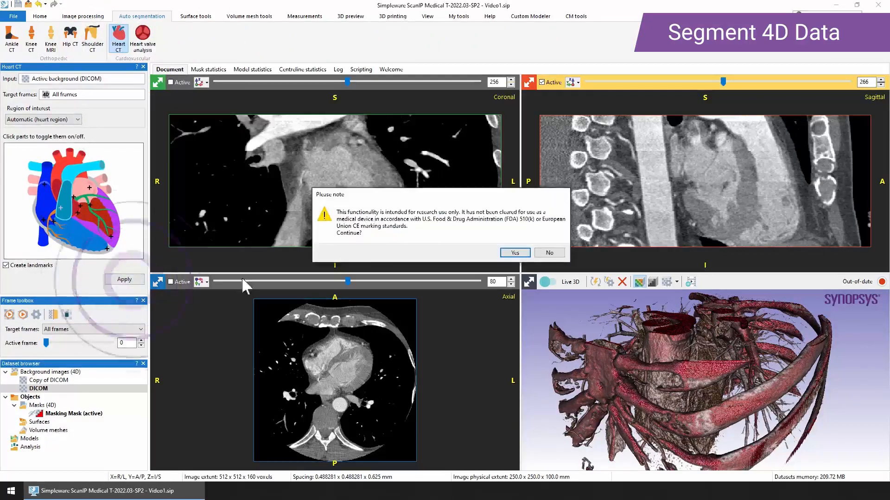
{"action": "left_click", "coordinate": [514, 252]}
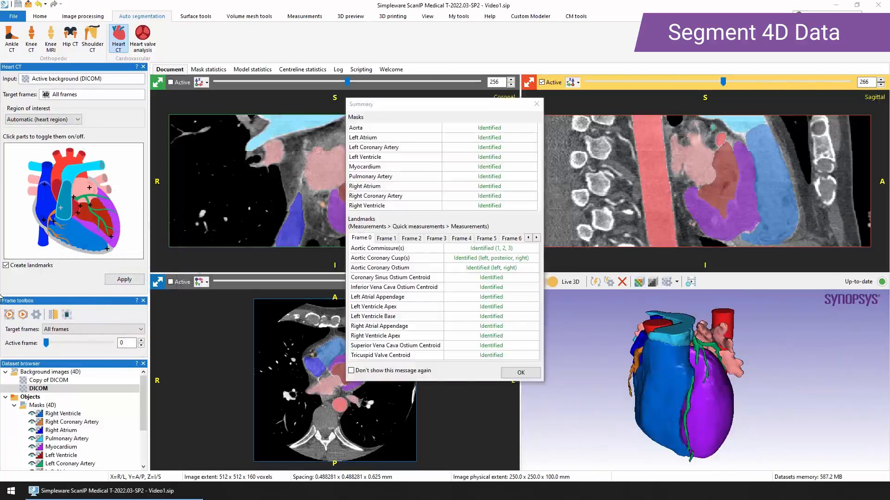
{"action": "left_click", "coordinate": [520, 373]}
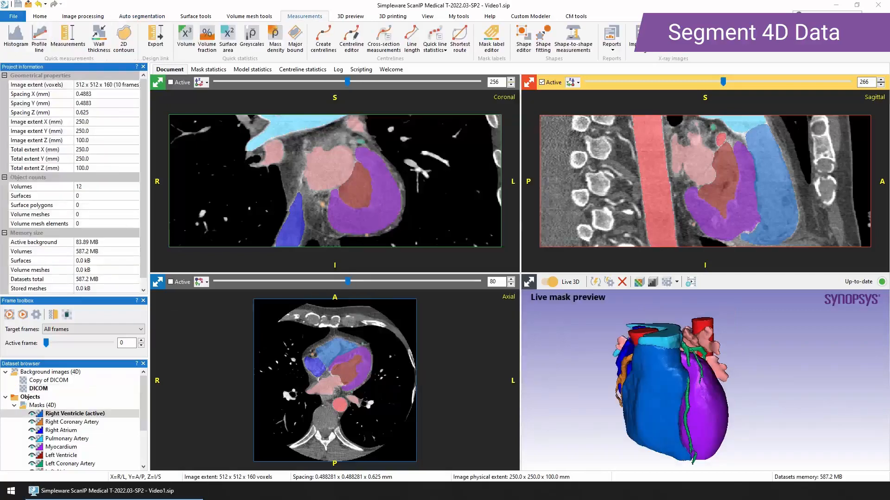
Step: Play and stop the segmented heart masks in 2D cine mode and in 3D cine mode
{"action": "left_click", "coordinate": [9, 315]}
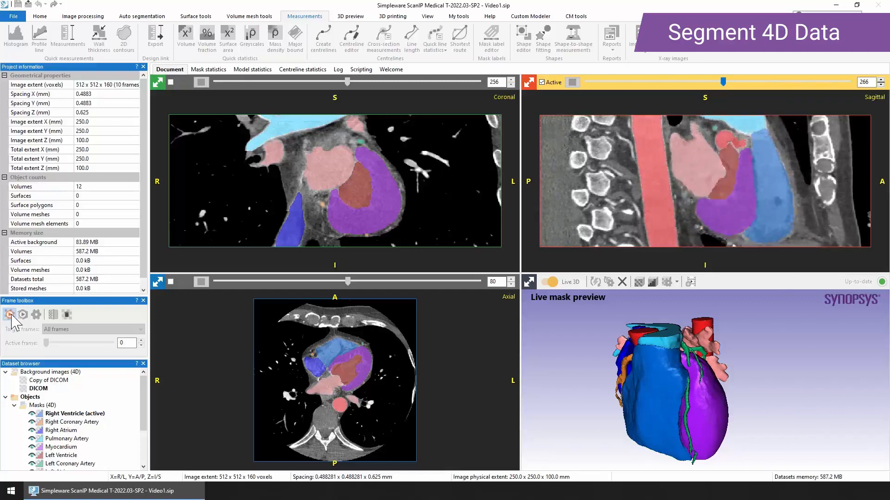
{"action": "left_click", "coordinate": [11, 315]}
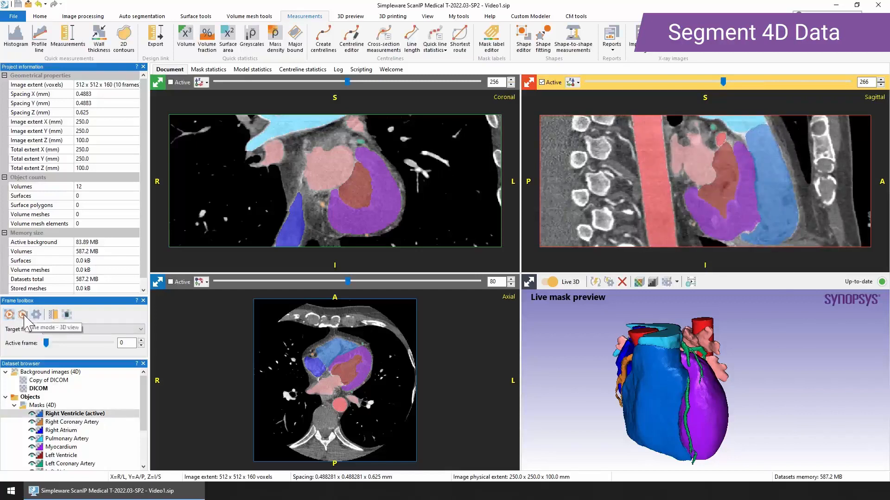
{"action": "left_click", "coordinate": [23, 315]}
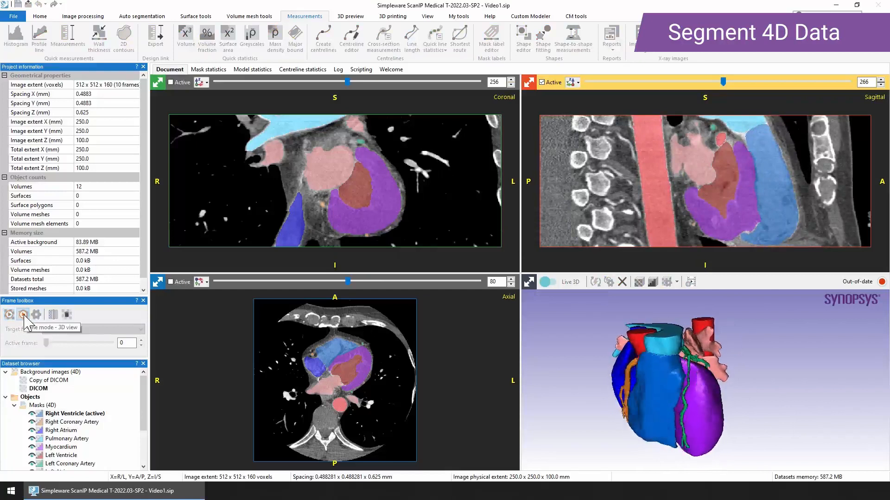
{"action": "left_click", "coordinate": [23, 315]}
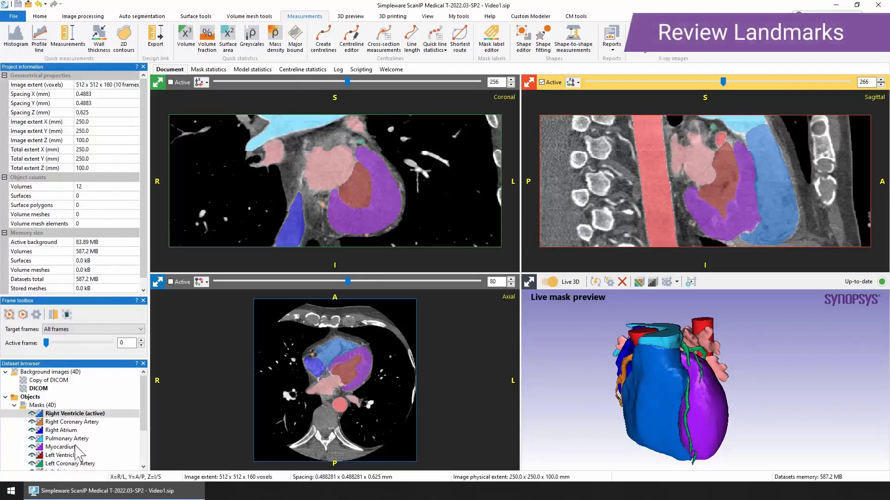
Step: Isolate the Aorta mask and inspect the aortic root up close in the 3D view
{"action": "scroll", "coordinate": [72, 441], "scroll_direction": "down", "scroll_amount": 3}
{"action": "right_click", "coordinate": [50, 424]}
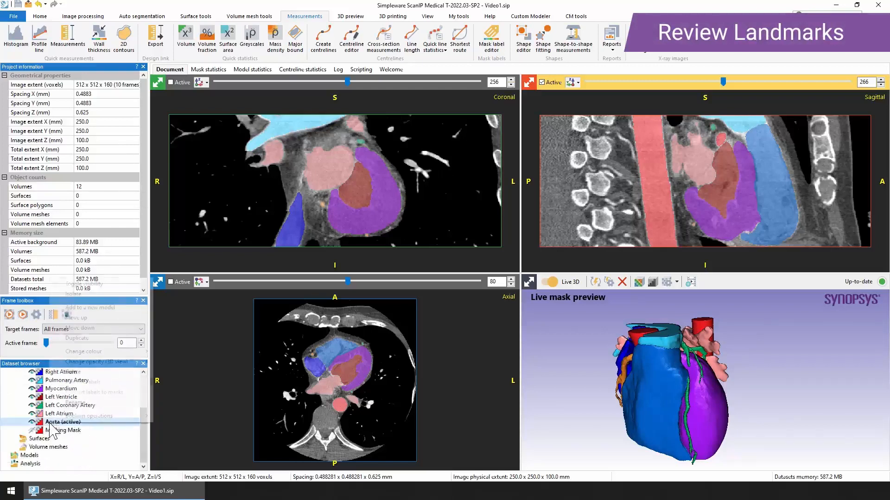
{"action": "left_click", "coordinate": [81, 297]}
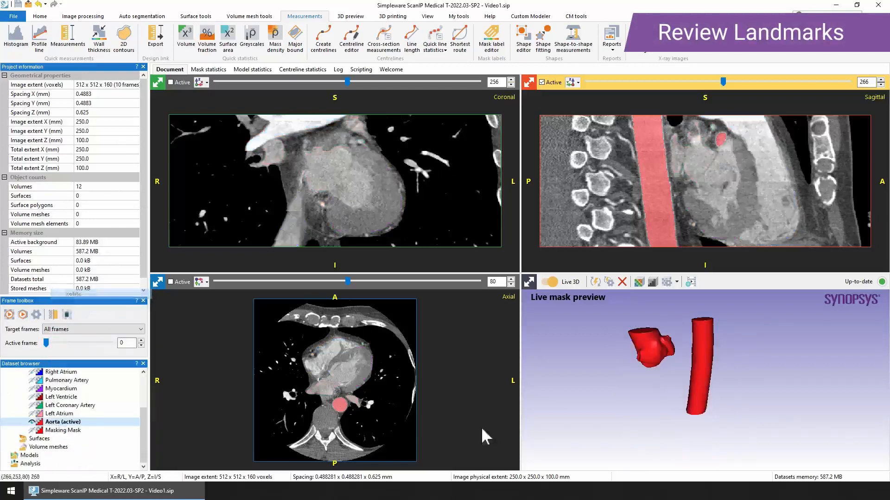
{"action": "left_click_drag", "start_coordinate": [646, 411], "coordinate": [653, 376]}
{"action": "scroll", "coordinate": [658, 366], "scroll_direction": "up", "scroll_amount": 6}
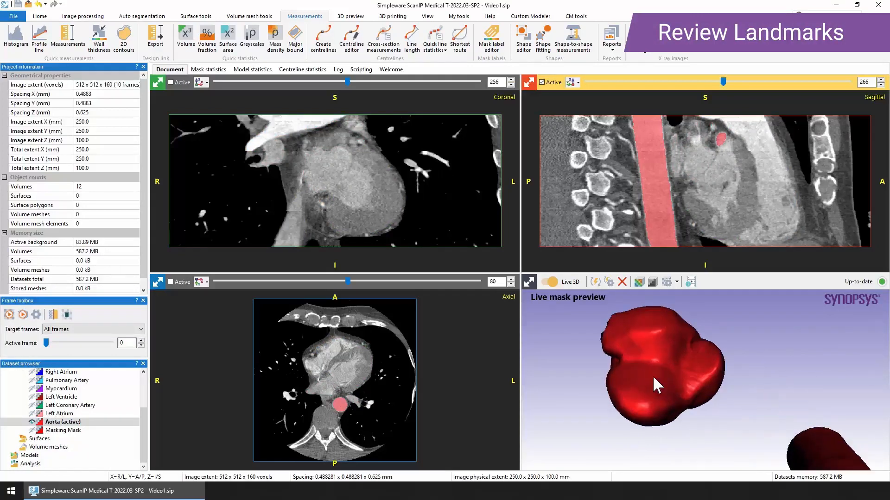
Step: Isolate the three Aortic Commissure landmarks in the Measurements tool and inspect them on the aortic root
{"action": "left_click", "coordinate": [68, 37]}
{"action": "left_click", "coordinate": [40, 131]}
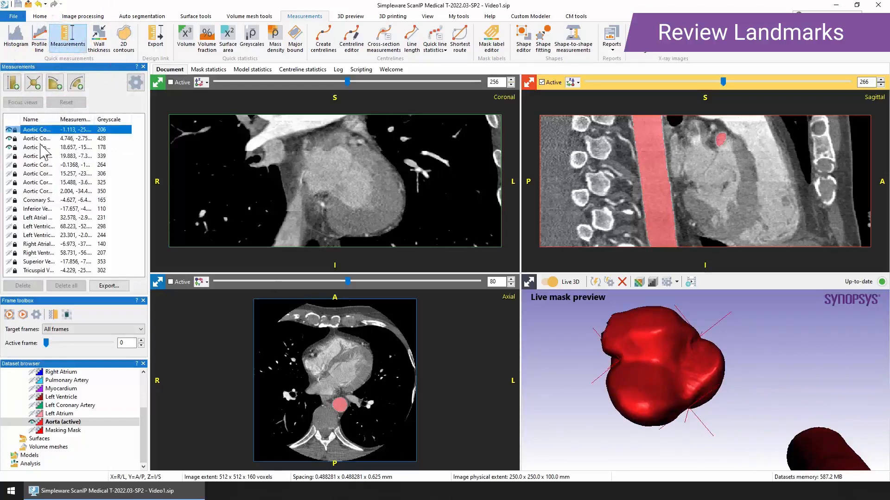
{"action": "left_click", "coordinate": [40, 148], "text": "shift"}
{"action": "right_click", "coordinate": [40, 147]}
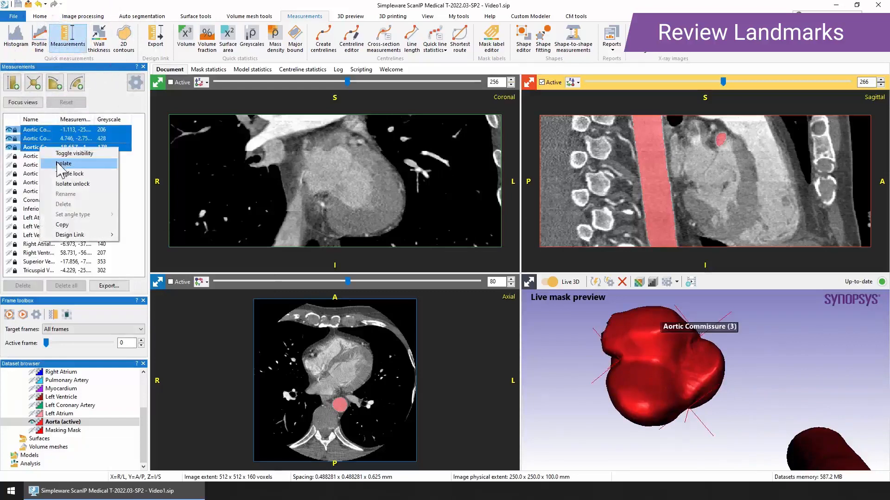
{"action": "left_click", "coordinate": [57, 163]}
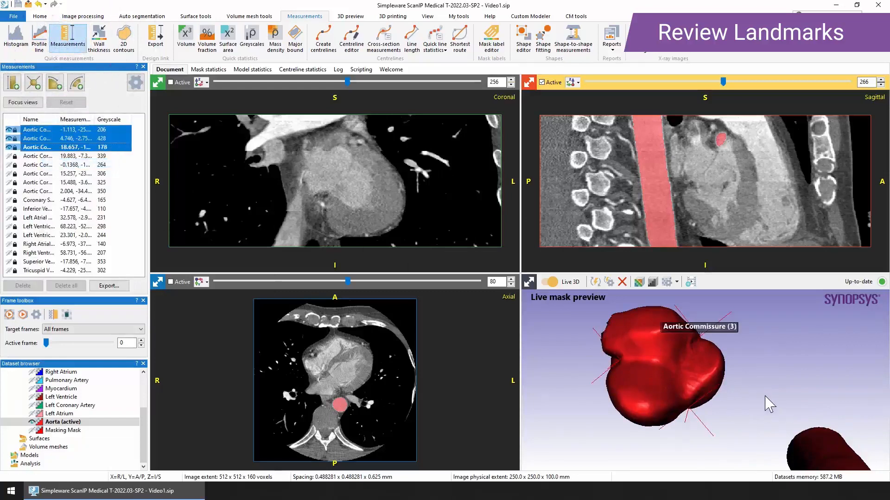
{"action": "left_click_drag", "start_coordinate": [780, 404], "coordinate": [758, 411]}
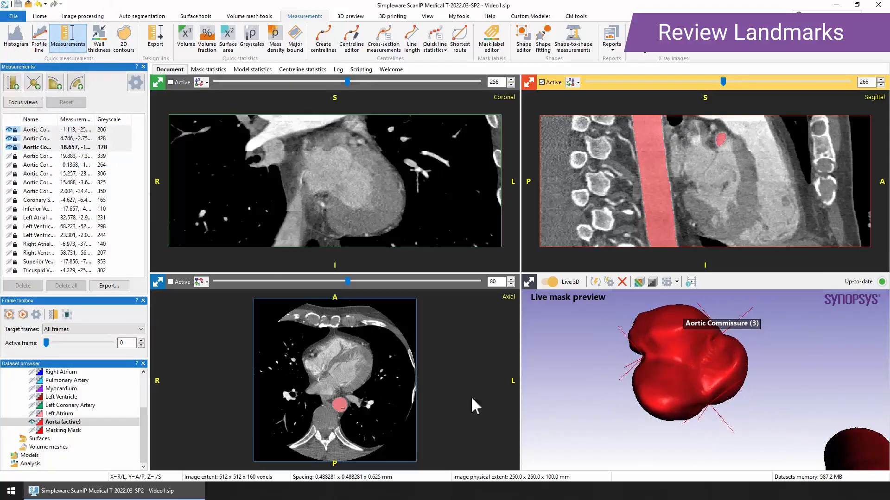
Step: Play and stop the 3D cine mode with the aortic commissure landmarks shown, and close the Measurements tool
{"action": "left_click", "coordinate": [22, 315]}
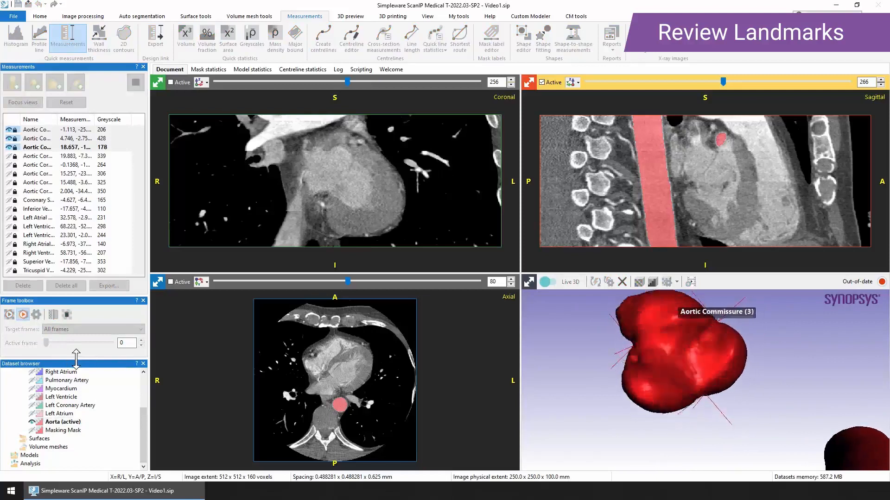
{"action": "left_click", "coordinate": [23, 315]}
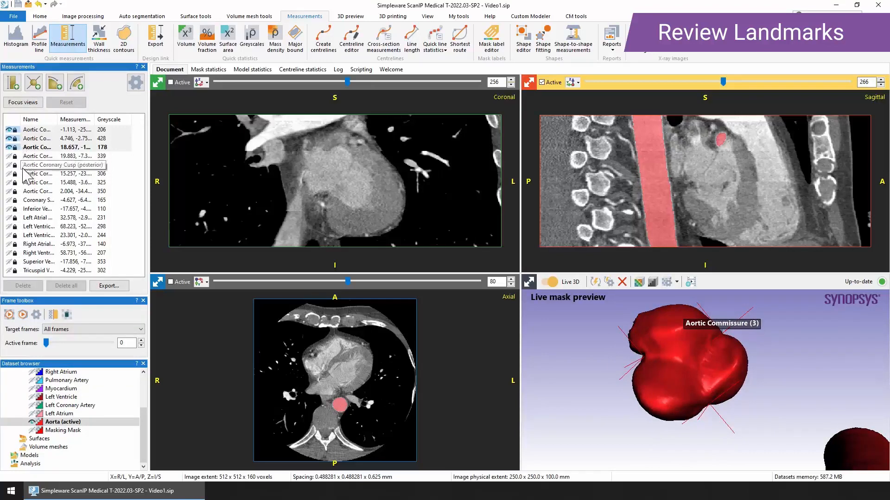
{"action": "left_click", "coordinate": [68, 37]}
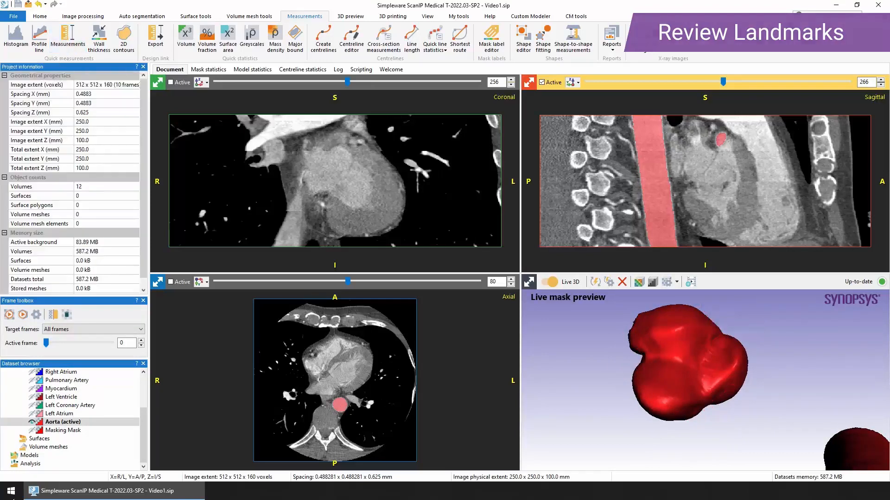
Step: Make all masks from Right Ventricle to Left Atrium visible together with the Aorta, and bring the whole heart into the 3D view
{"action": "left_click", "coordinate": [66, 413]}
{"action": "scroll", "coordinate": [72, 421], "scroll_direction": "up", "scroll_amount": 3}
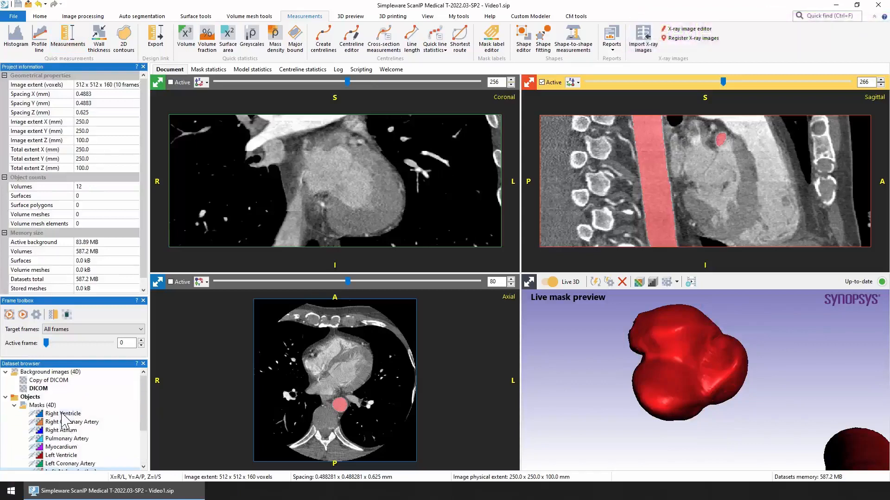
{"action": "left_click", "coordinate": [61, 413], "text": "shift"}
{"action": "right_click", "coordinate": [61, 414]}
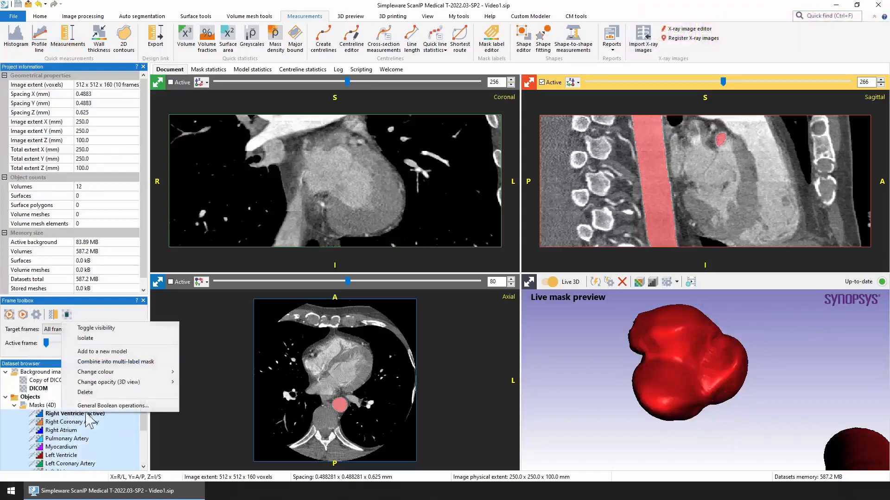
{"action": "left_click", "coordinate": [118, 330]}
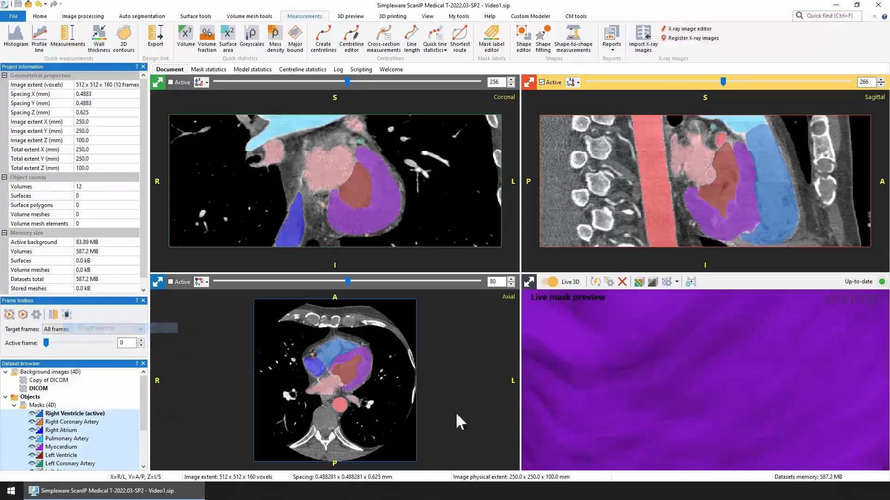
{"action": "scroll", "coordinate": [646, 391], "scroll_direction": "down", "scroll_amount": 10}
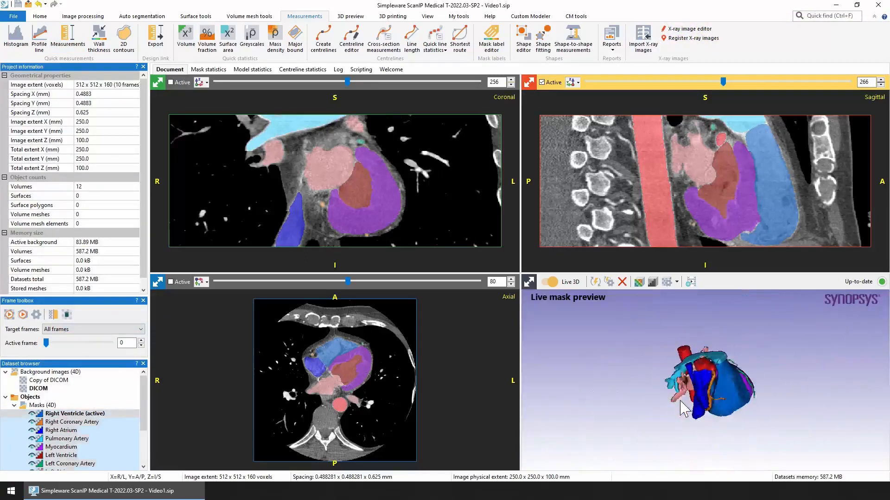
{"action": "left_click_drag", "start_coordinate": [712, 416], "coordinate": [452, 424]}
{"action": "scroll", "coordinate": [729, 402], "scroll_direction": "up", "scroll_amount": 5}
{"action": "scroll", "coordinate": [700, 404], "scroll_direction": "down", "scroll_amount": 3}
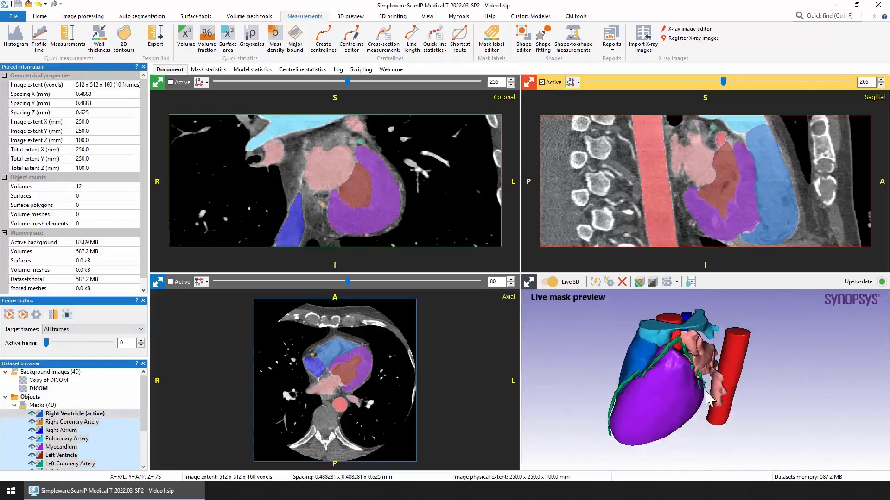
{"action": "left_click_drag", "start_coordinate": [697, 403], "coordinate": [702, 402]}
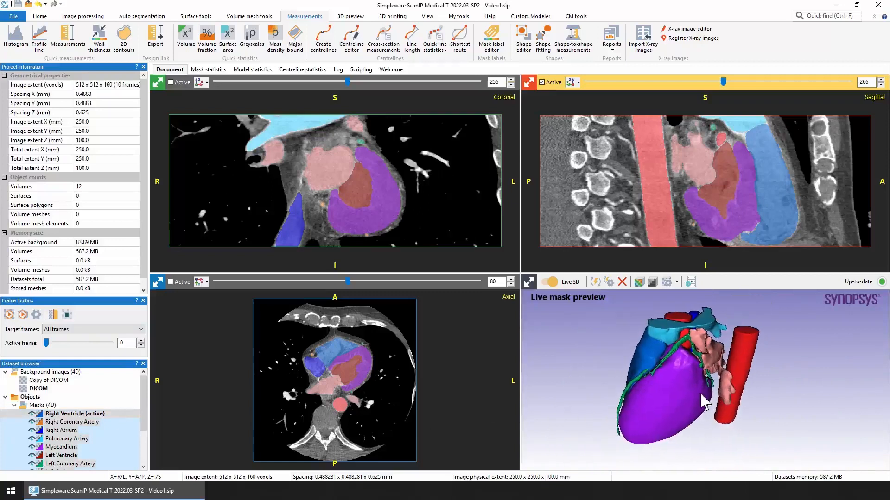